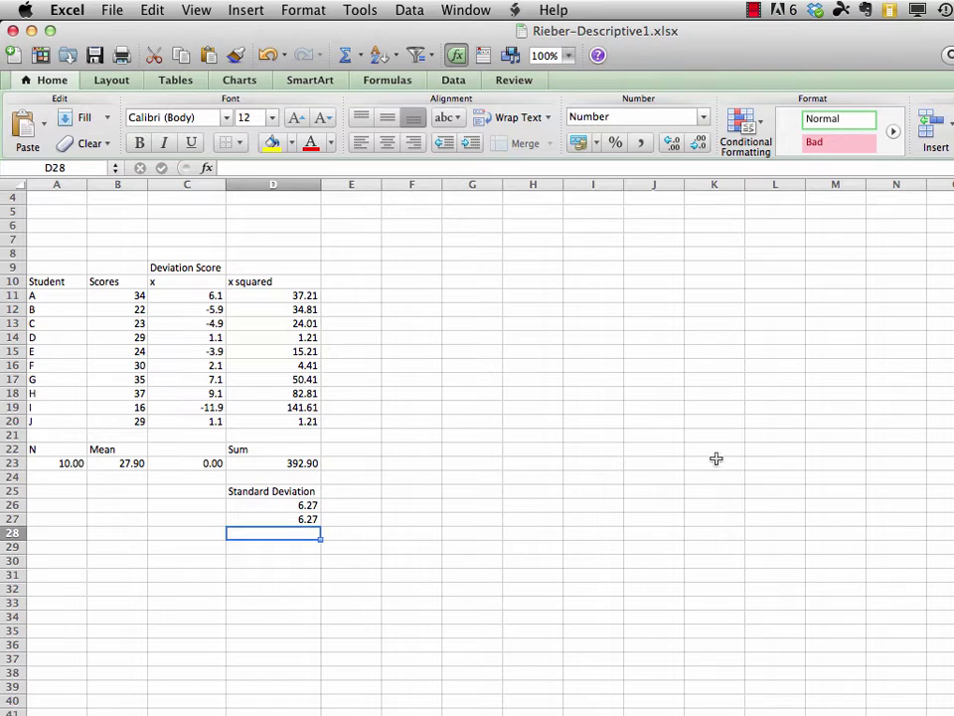
Save a copy of the workbook in the Descriptive Statistics folder, changing the number ending its file name to 2.
left_click(111, 12)
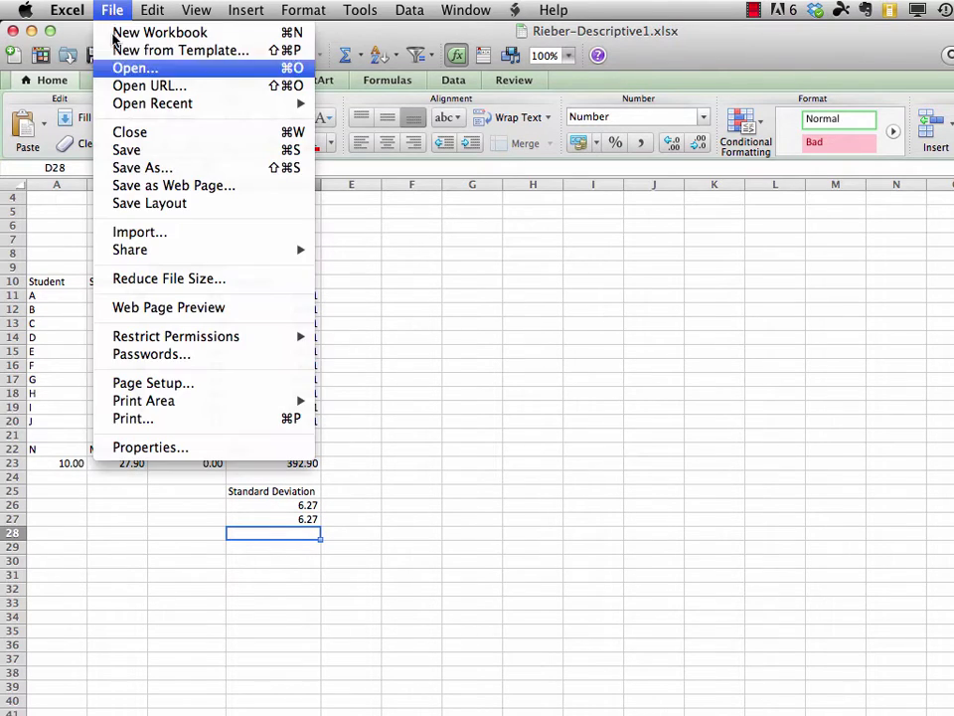
left_click(146, 168)
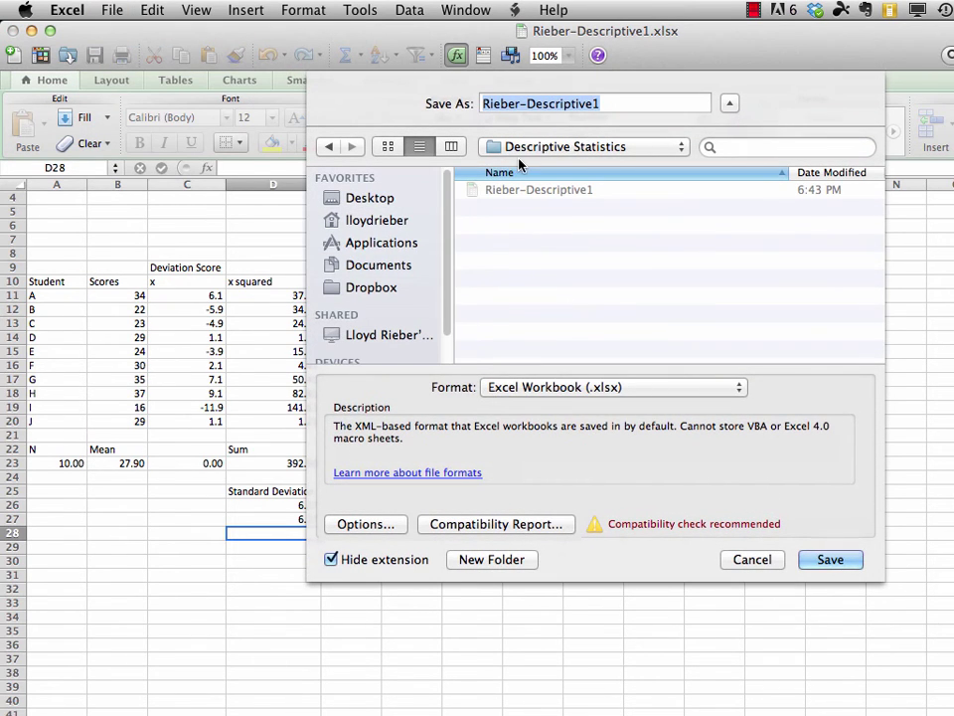
left_click(608, 103)
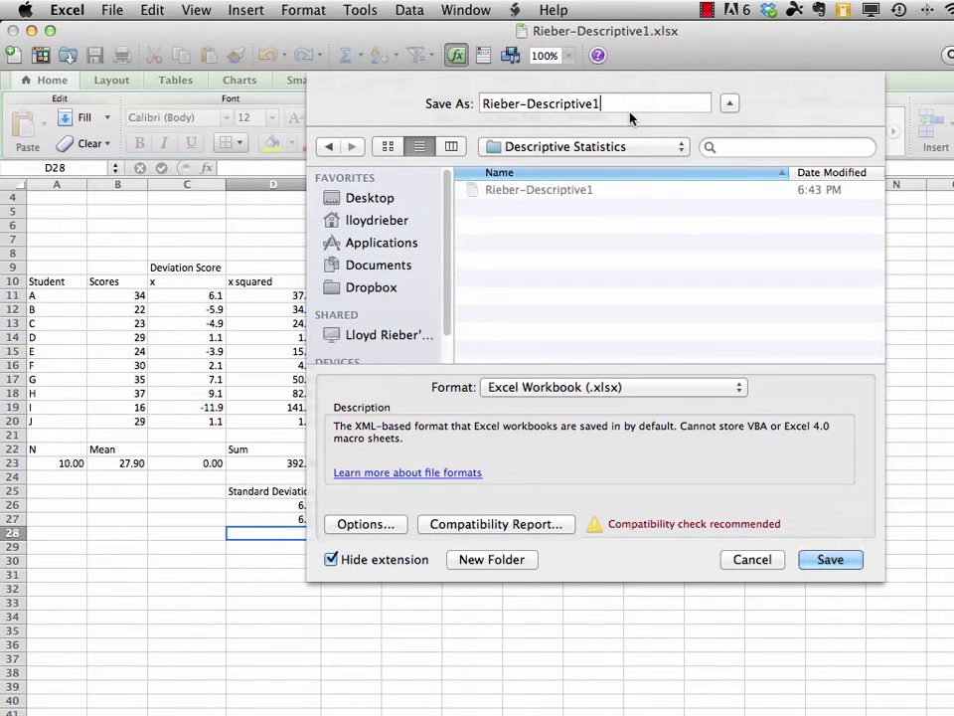
key("BackSpace")
type("2")
left_click(833, 565)
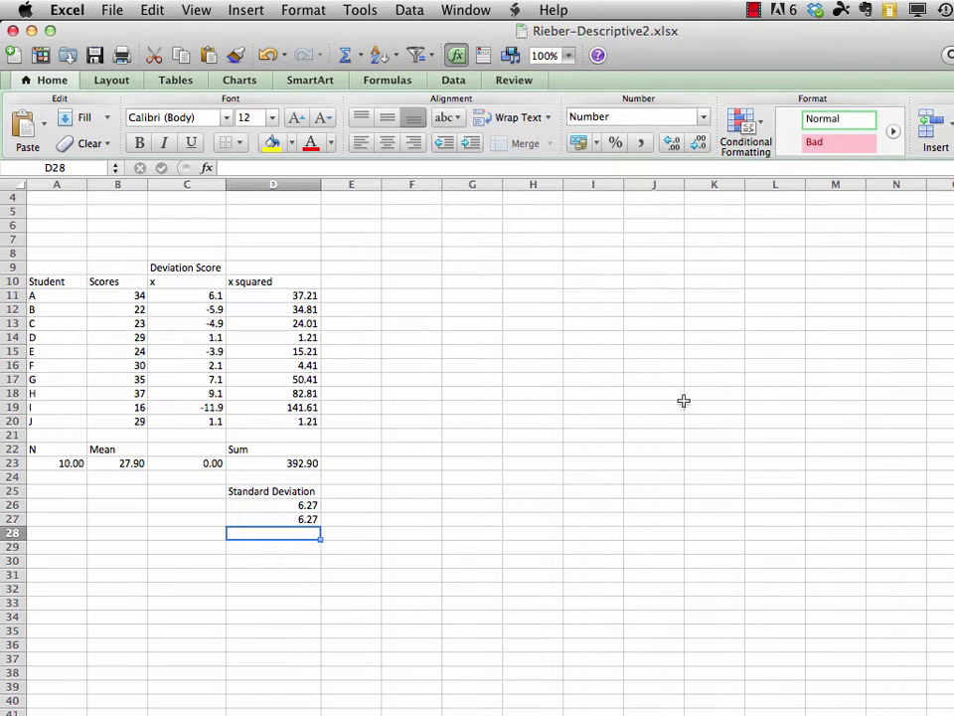
Enter the column heading z in cell E10, beside the x squared heading.
left_click(355, 283)
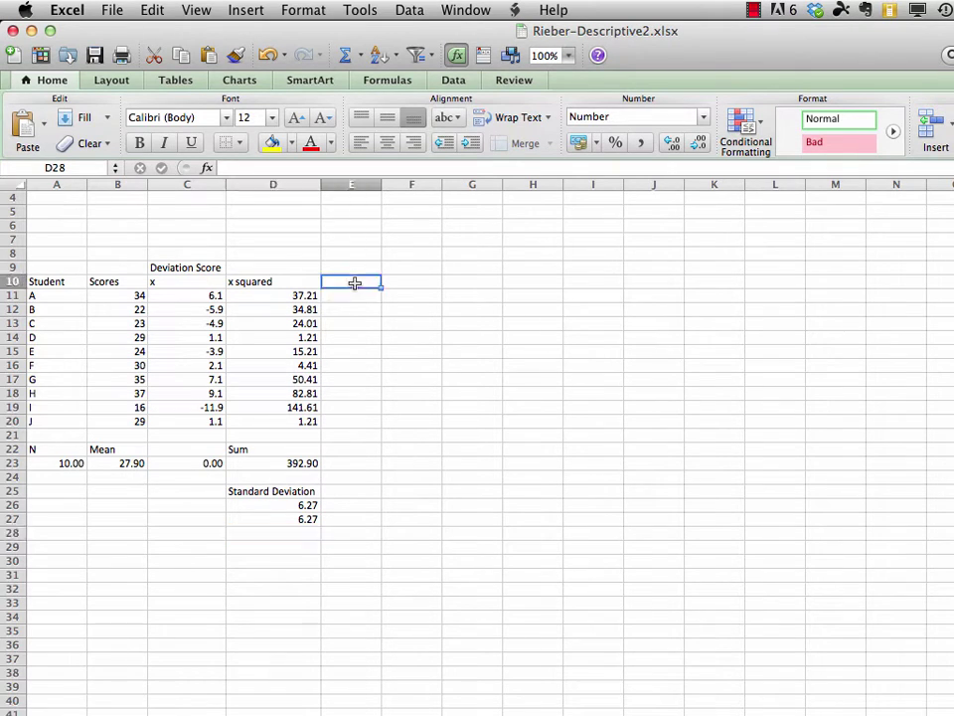
type("z")
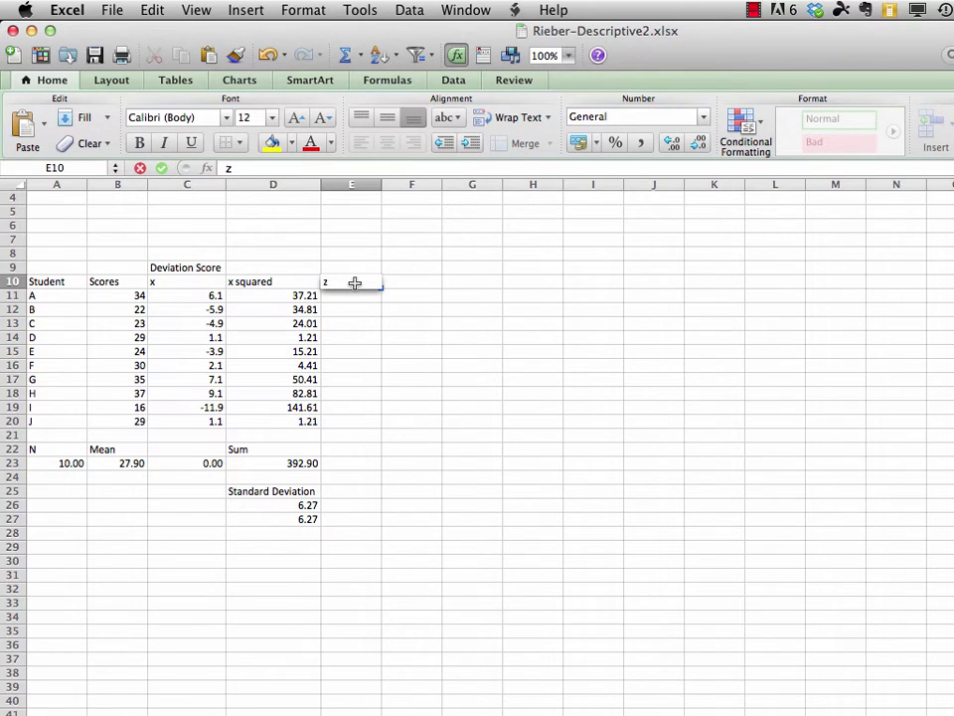
key("Return")
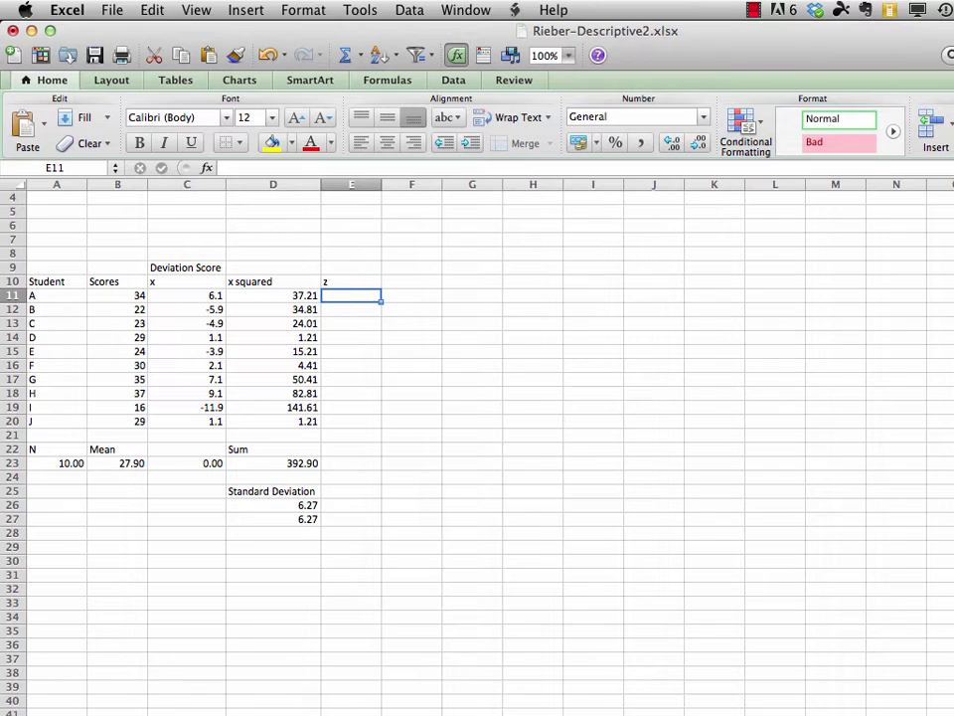
Check the z-score formula in the Word document, then return to Excel and enter =C11/D26 in cell E11.
key("super+Tab")
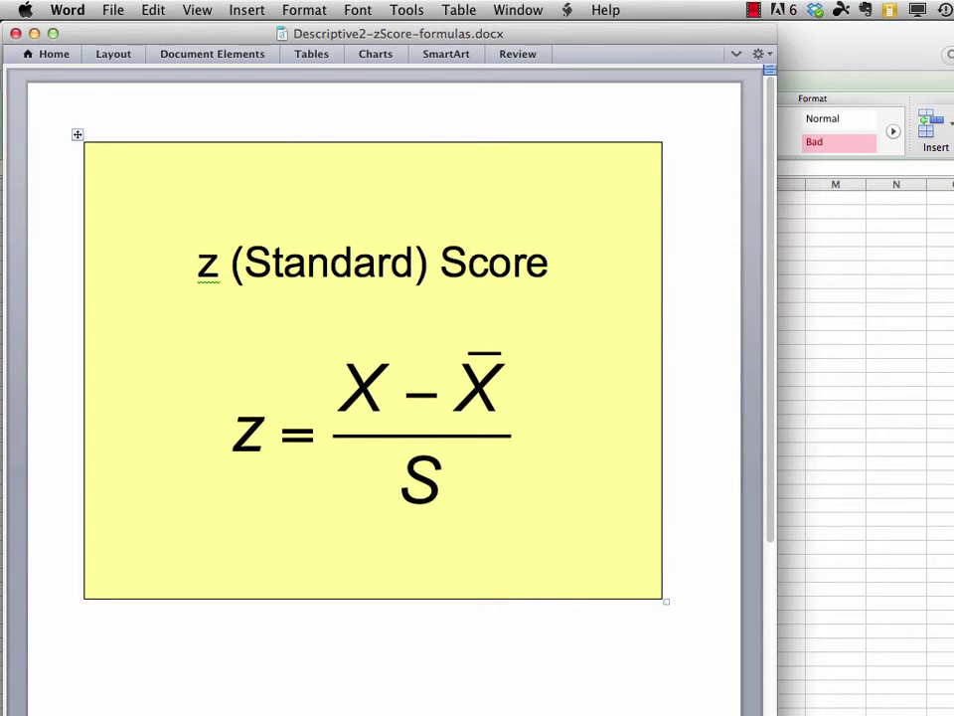
key("super+Tab")
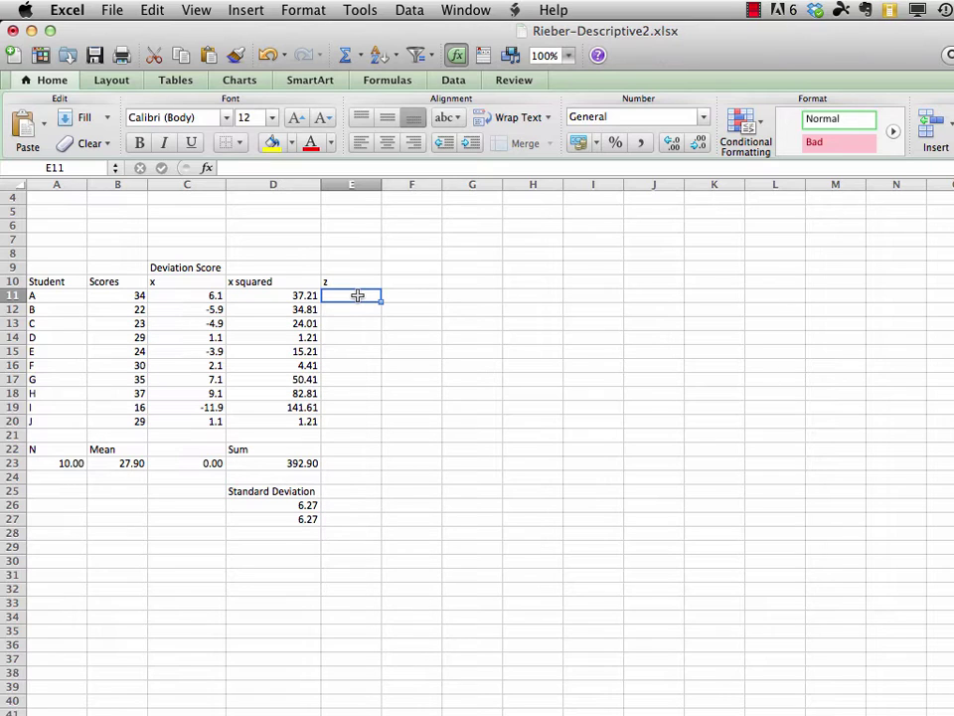
type("=")
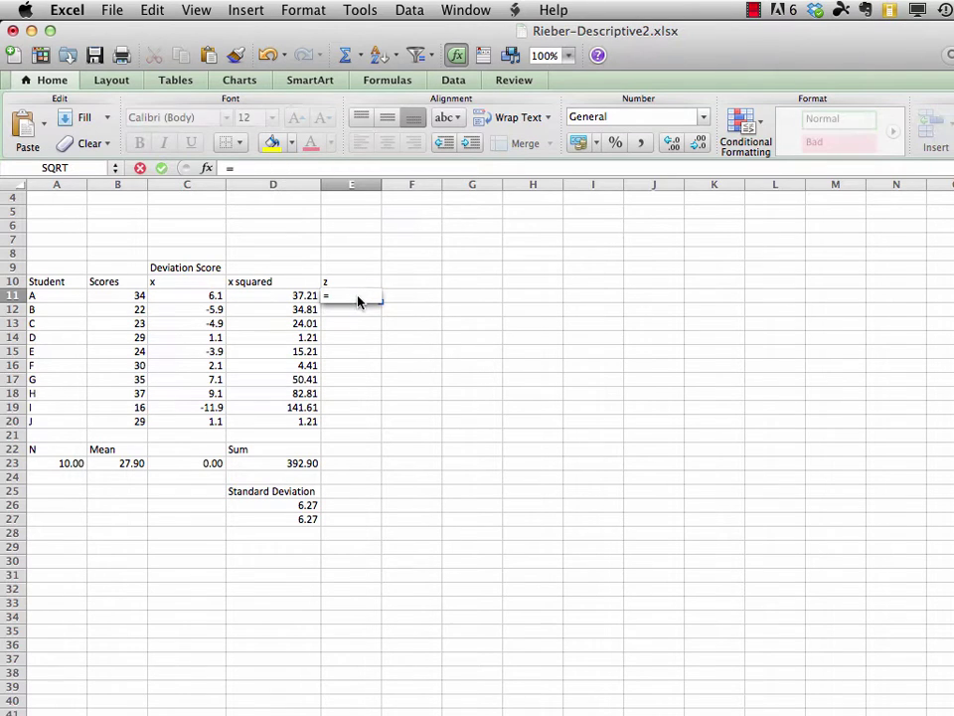
left_click(204, 296)
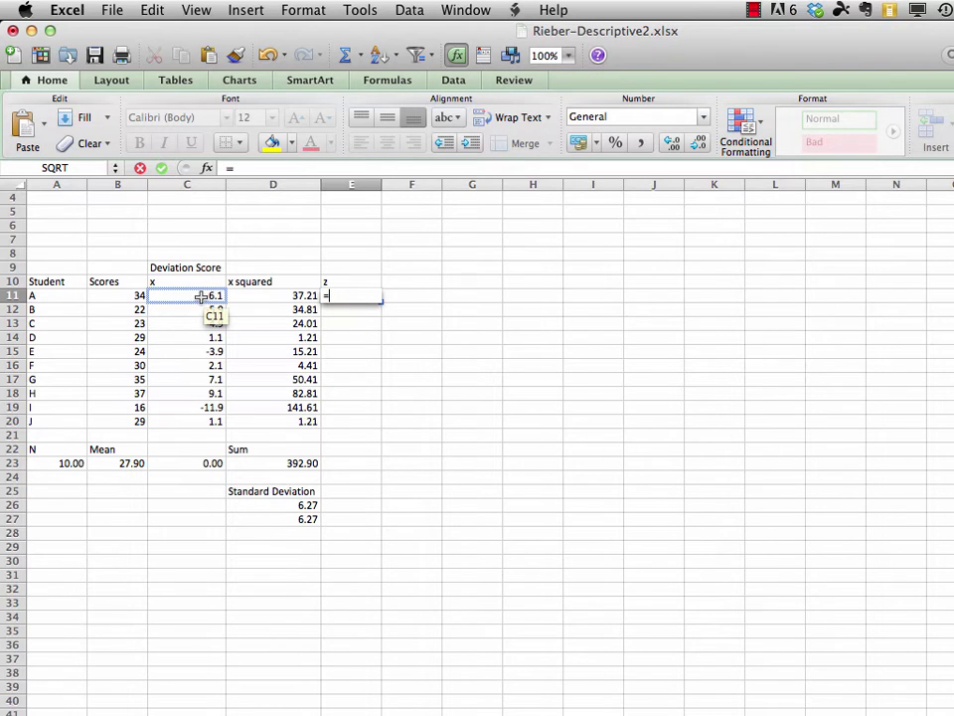
left_click(202, 296)
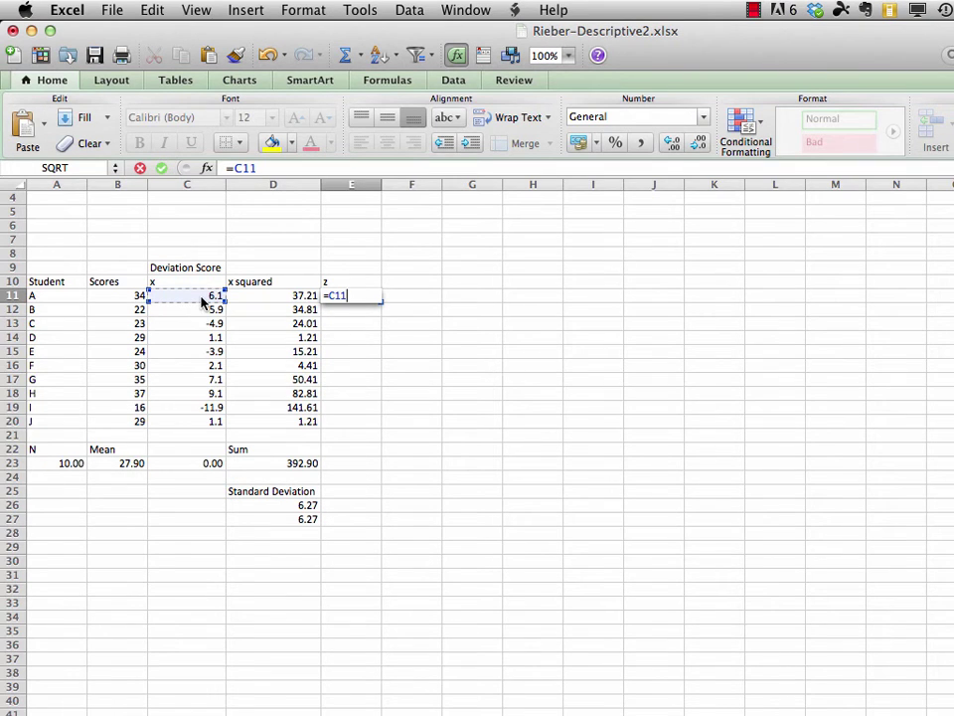
type("/")
left_click(294, 505)
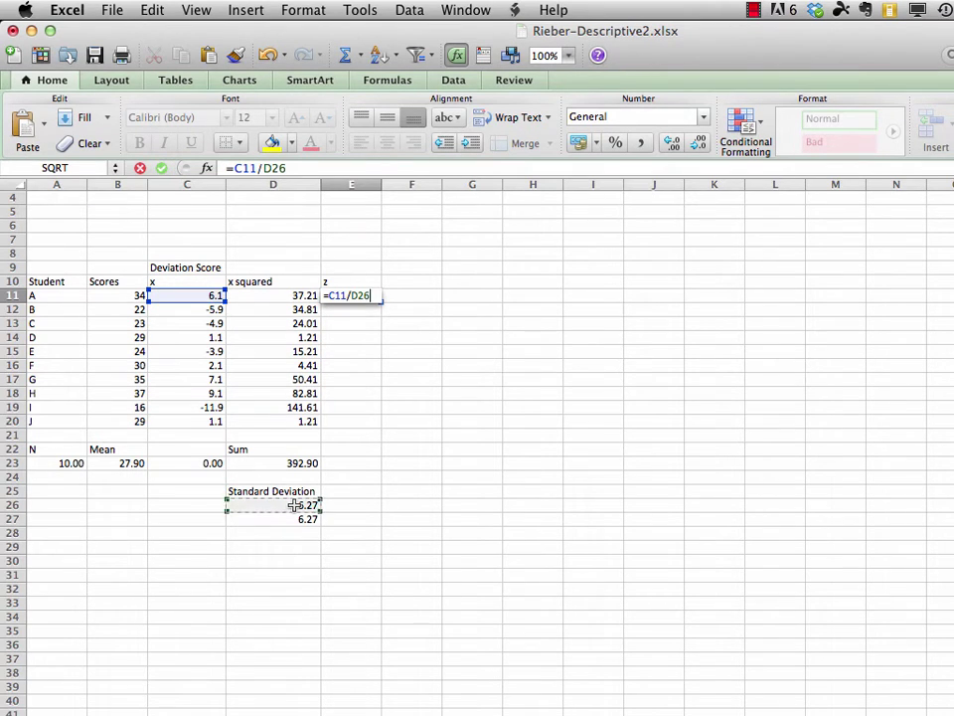
key("Return")
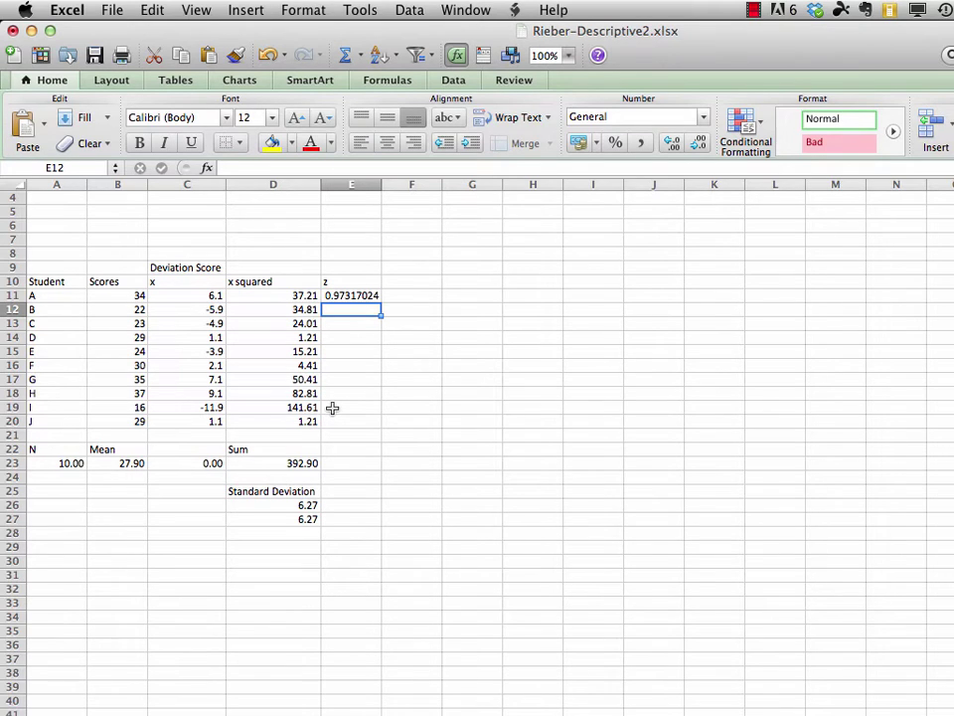
Make the standard deviation reference in cell E11 absolute so the formula reads =C11/$D$26.
left_click(355, 295)
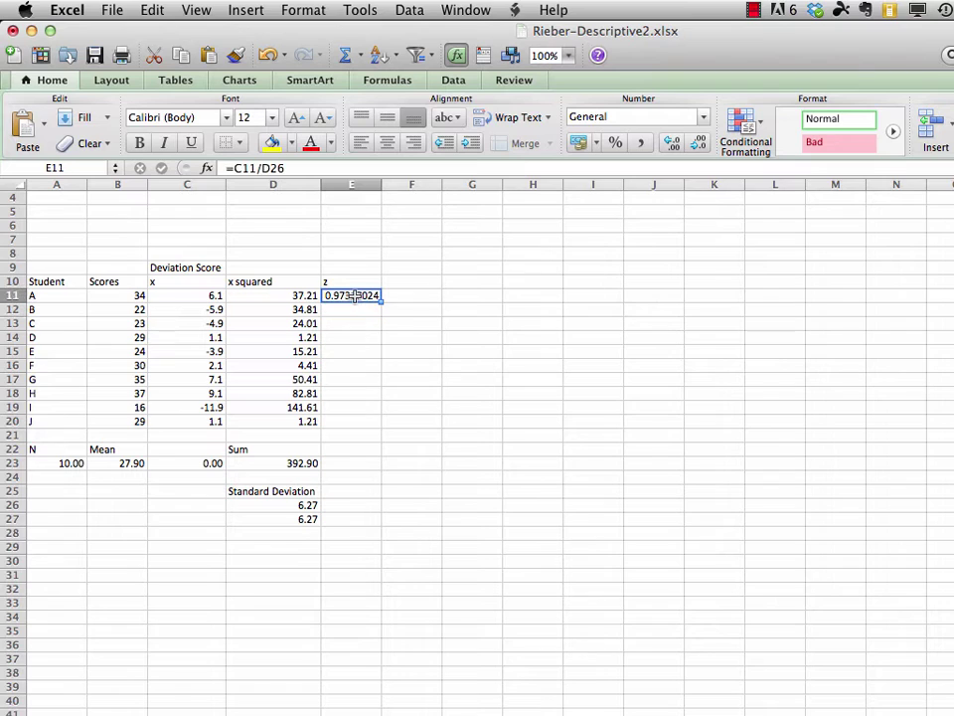
left_click(261, 169)
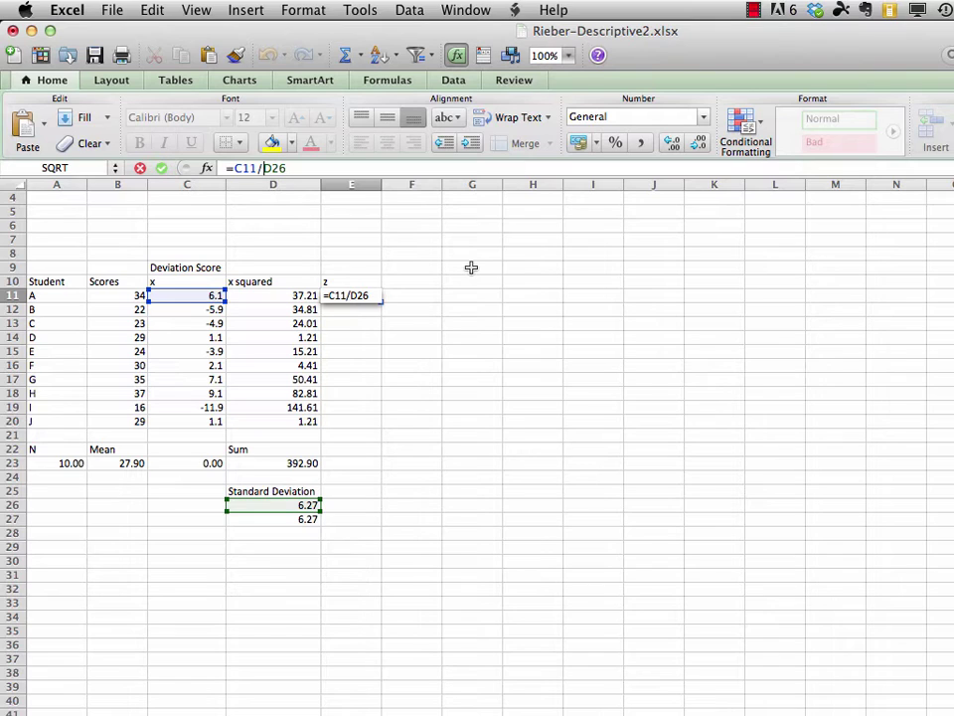
type("$")
key("Right")
type("$")
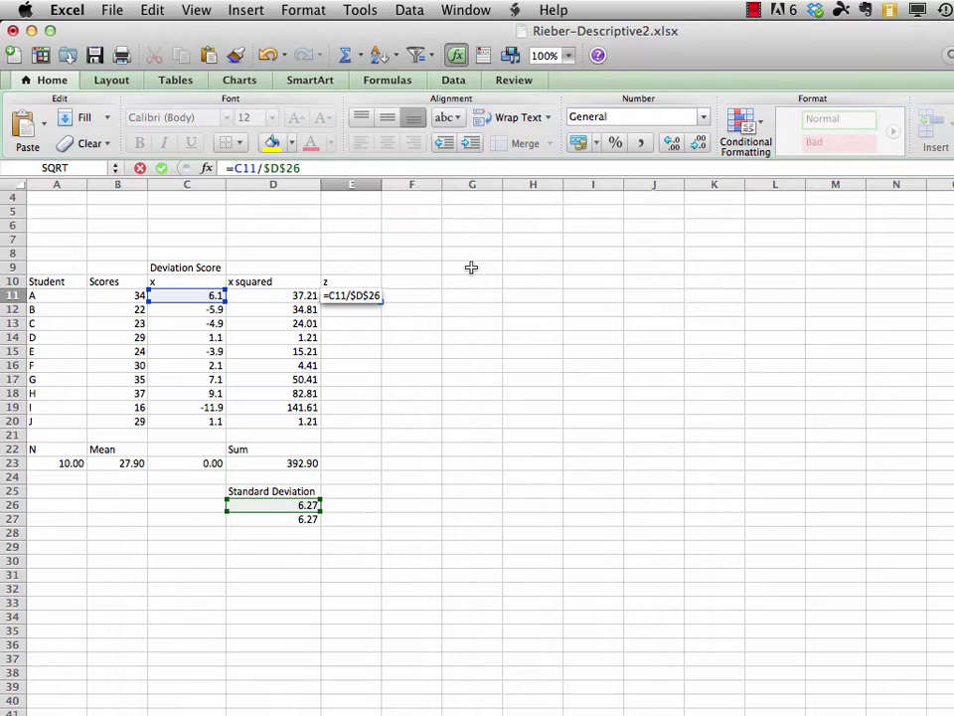
key("Return")
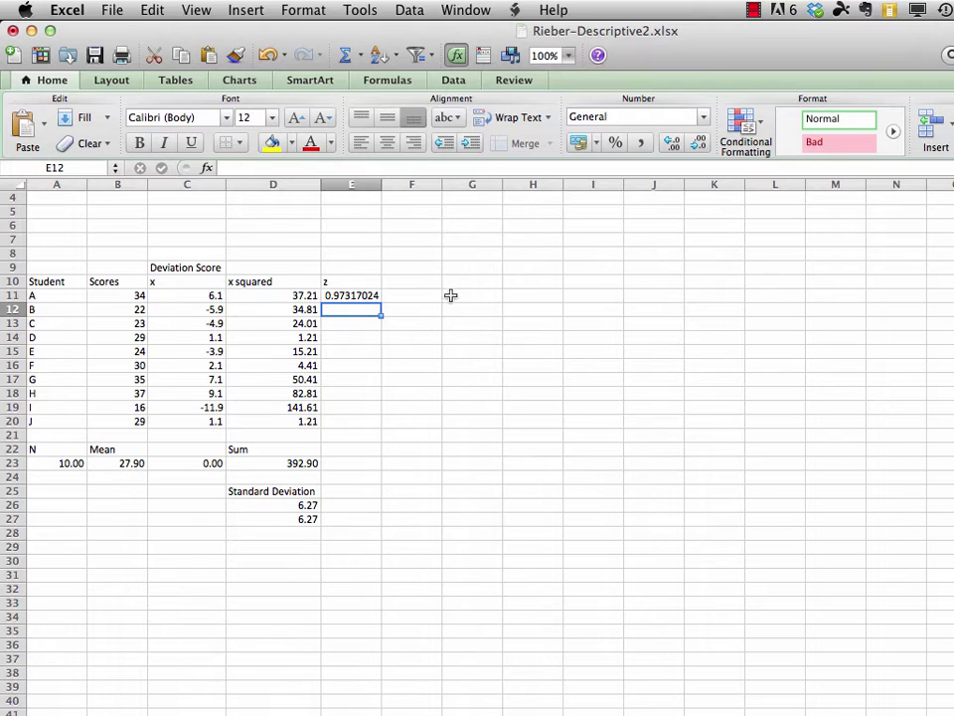
Fill the z-score formula from E11 down through E20 for all the students.
left_click(359, 295)
left_click_drag(359, 295, 357, 421)
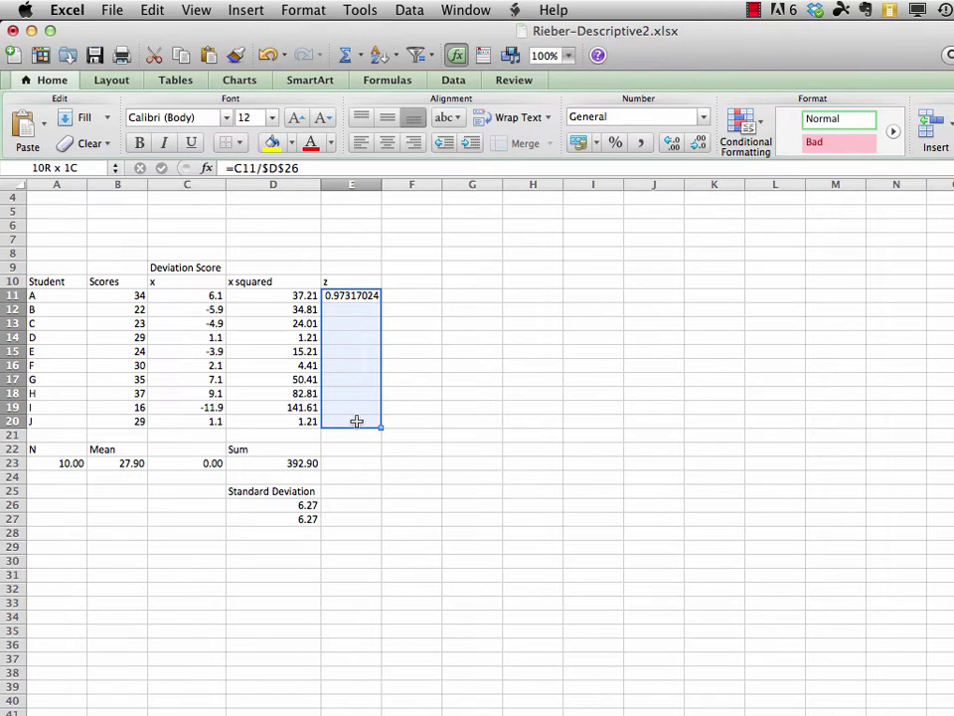
left_click_drag(357, 420, 358, 419)
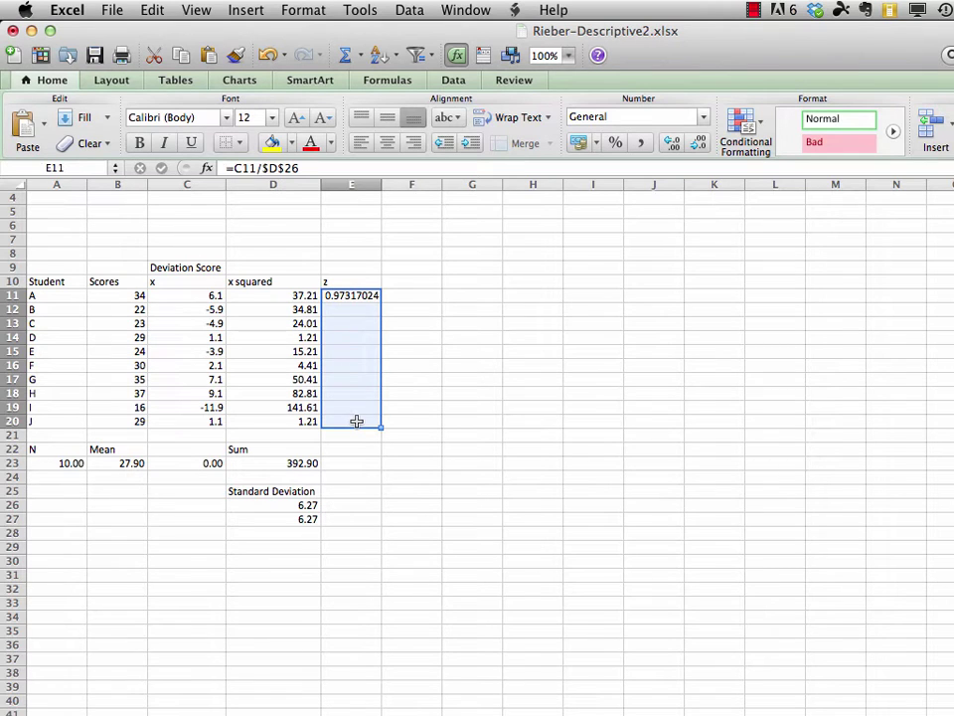
left_click(155, 10)
mouse_move(170, 191)
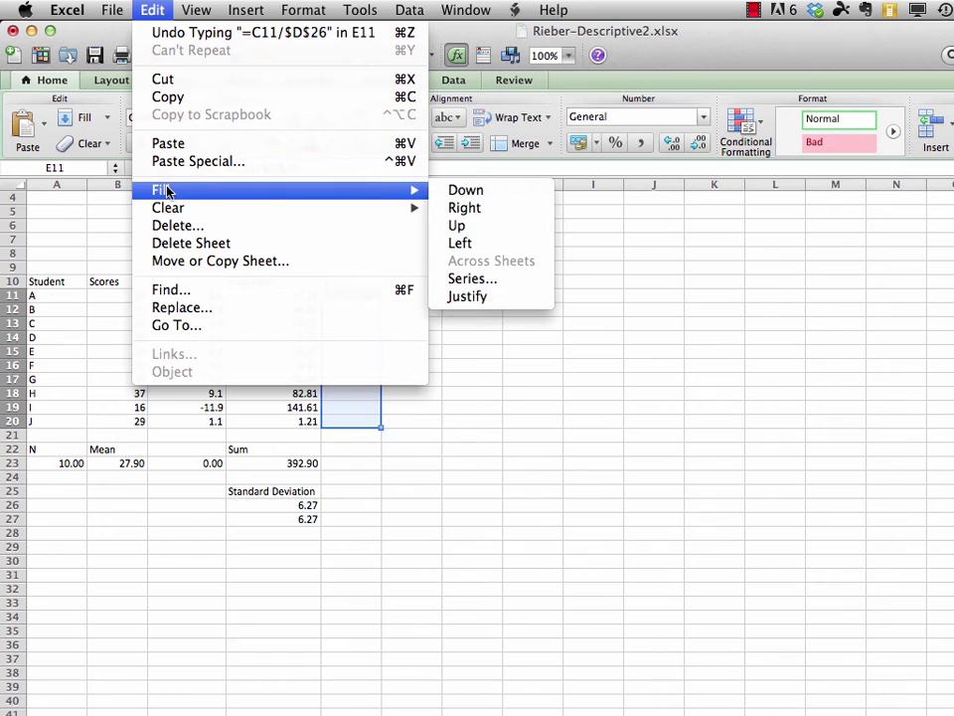
left_click(468, 191)
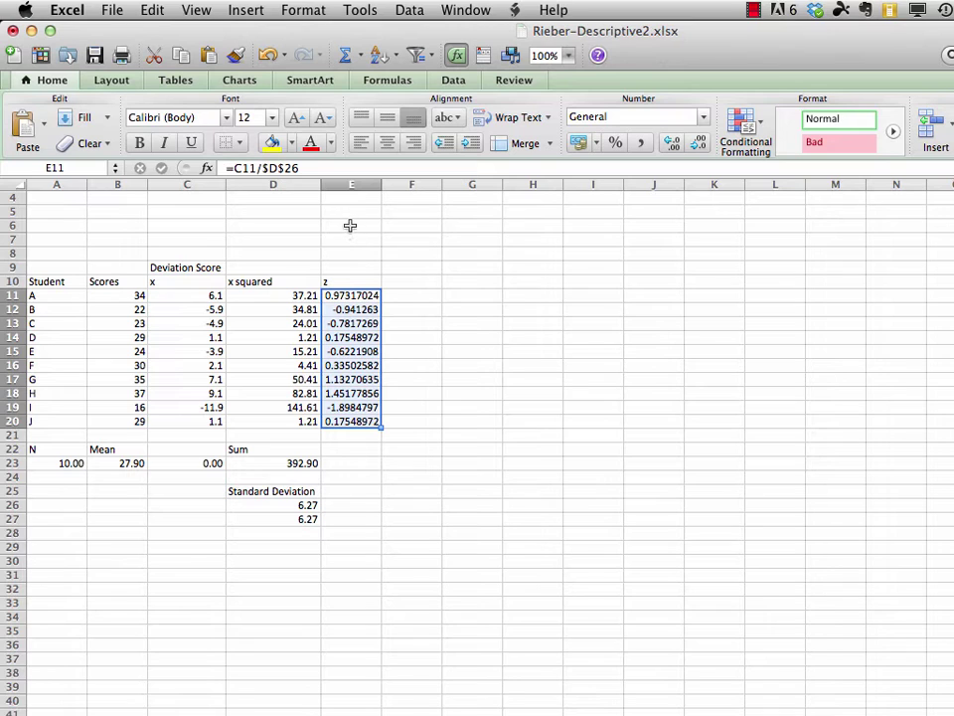
Format all of column E as Number with 2 decimal places.
left_click(354, 186)
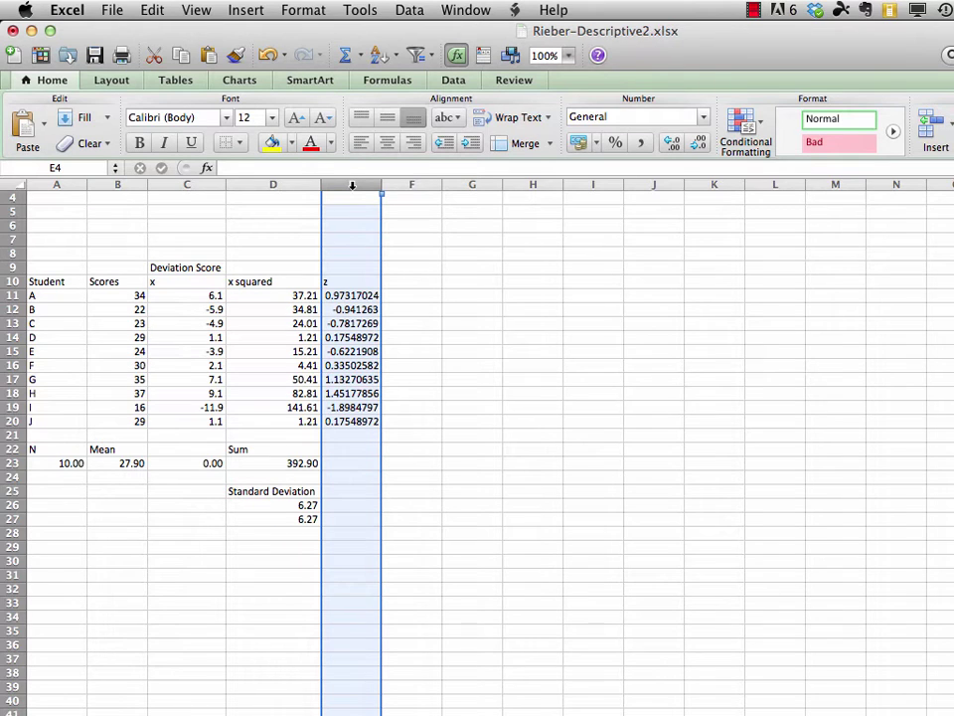
left_click(307, 10)
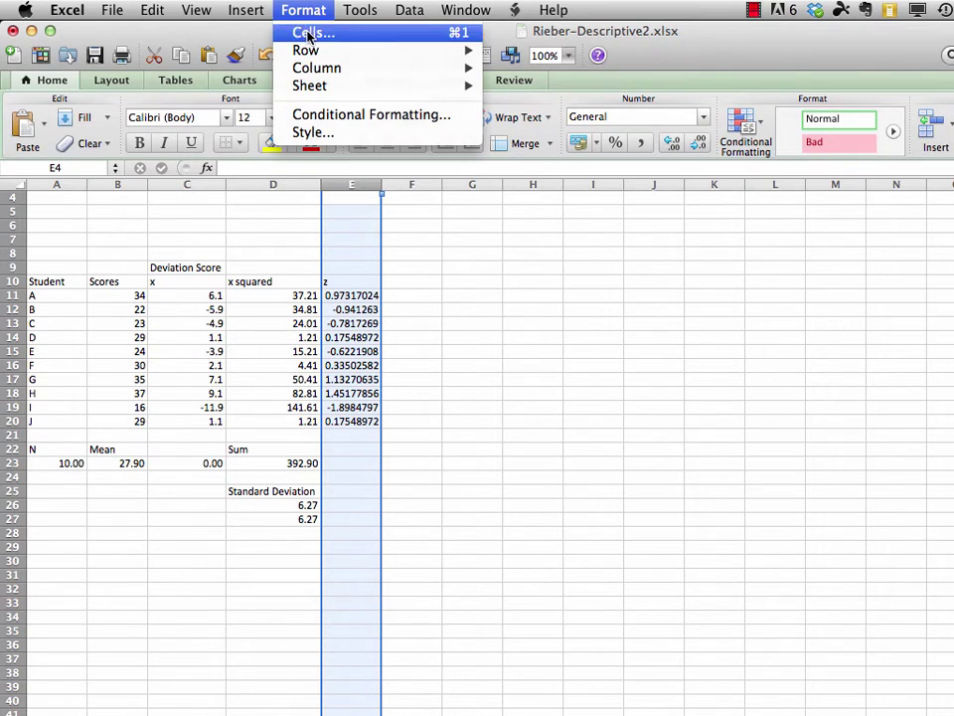
left_click(309, 37)
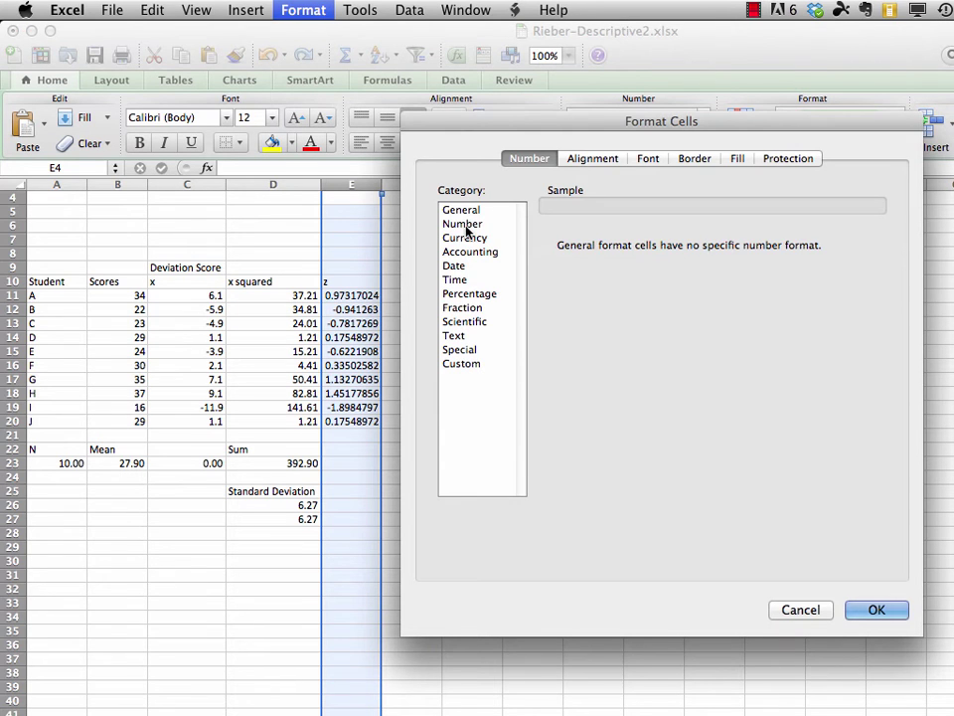
left_click(464, 225)
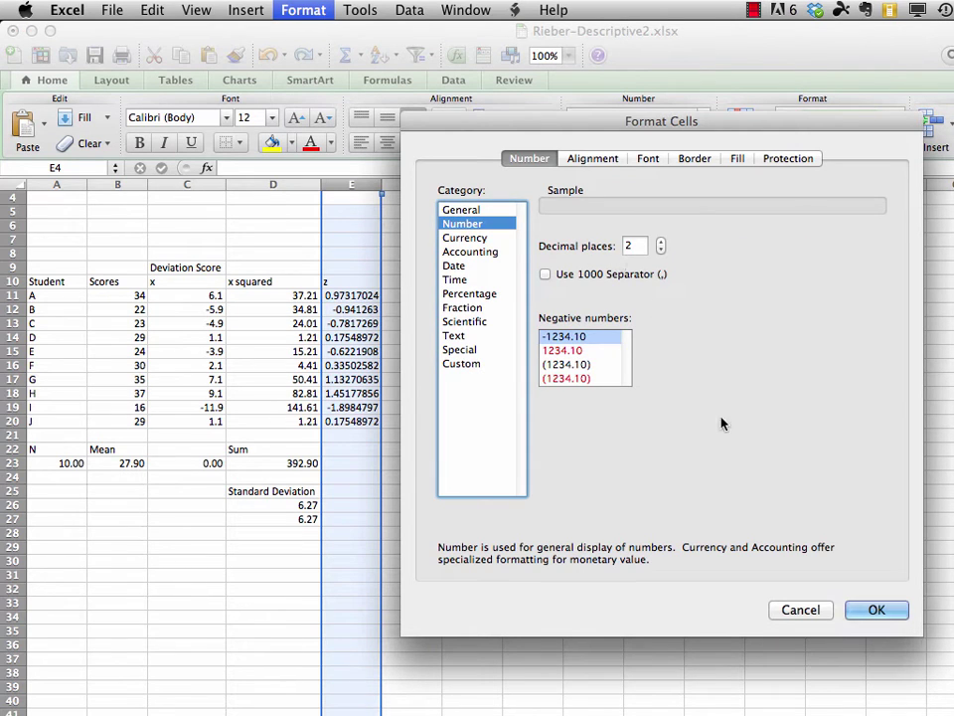
left_click(876, 611)
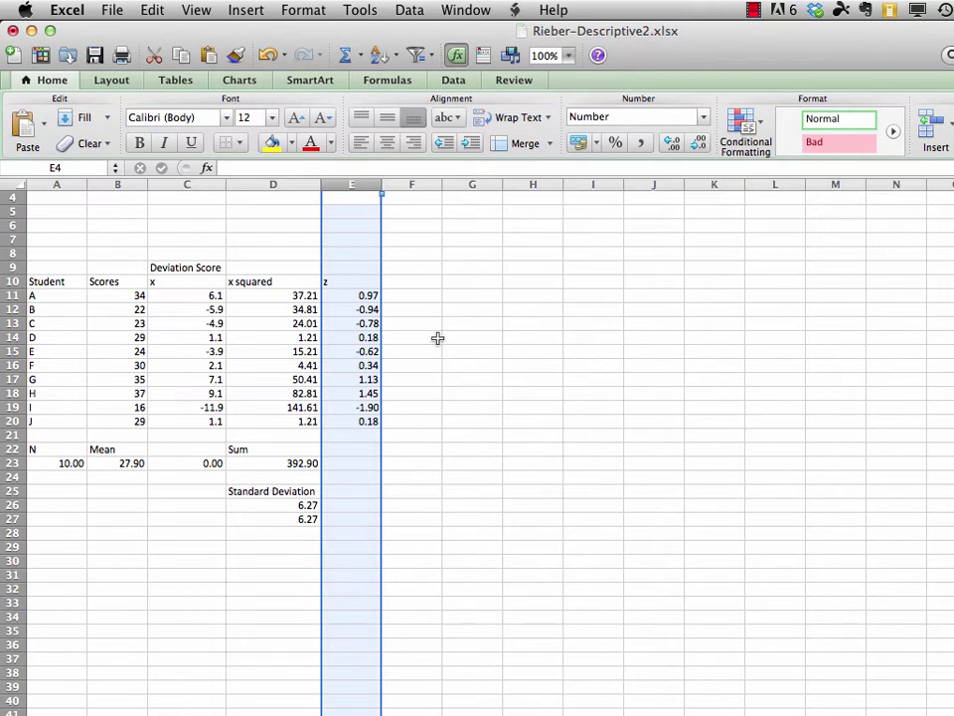
left_click(365, 296)
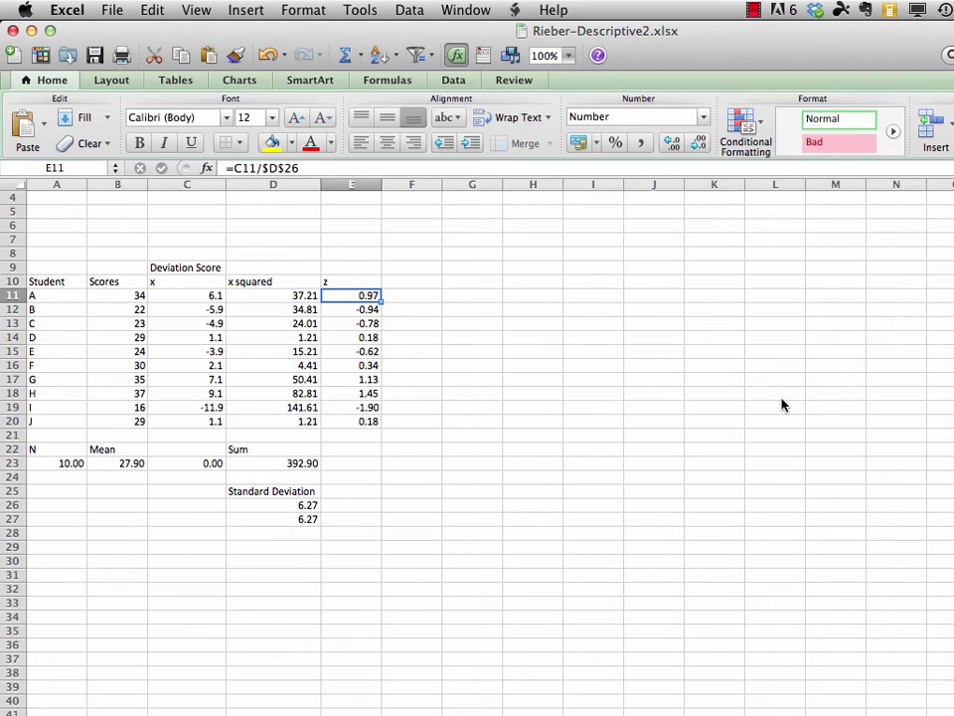
Fill the sum formula from D23 right into E23 to total the z scores.
left_click(353, 463)
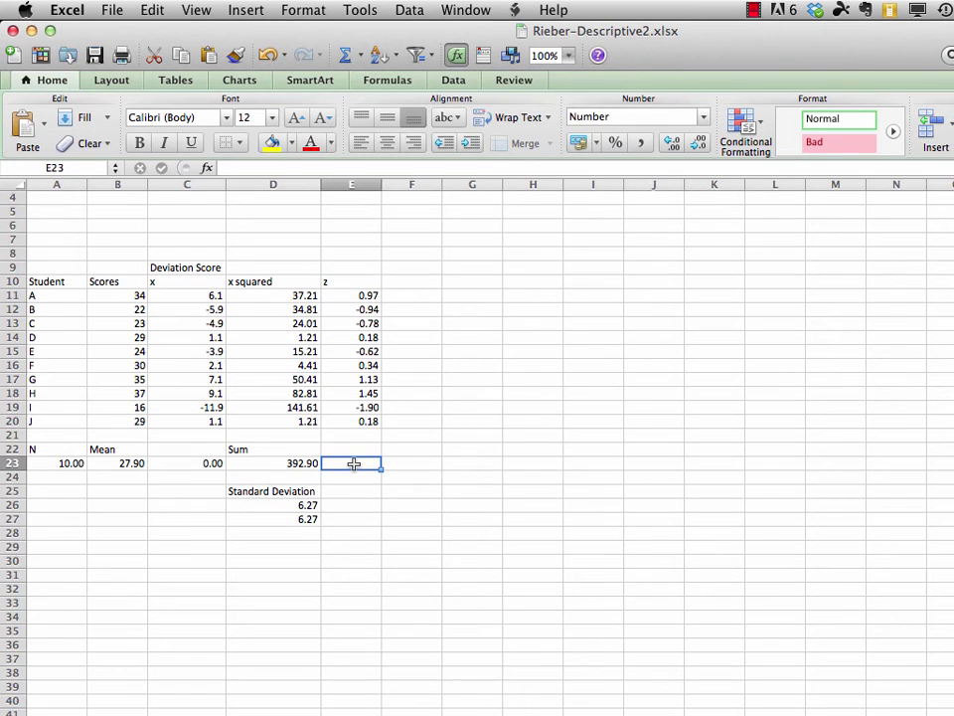
left_click(289, 463)
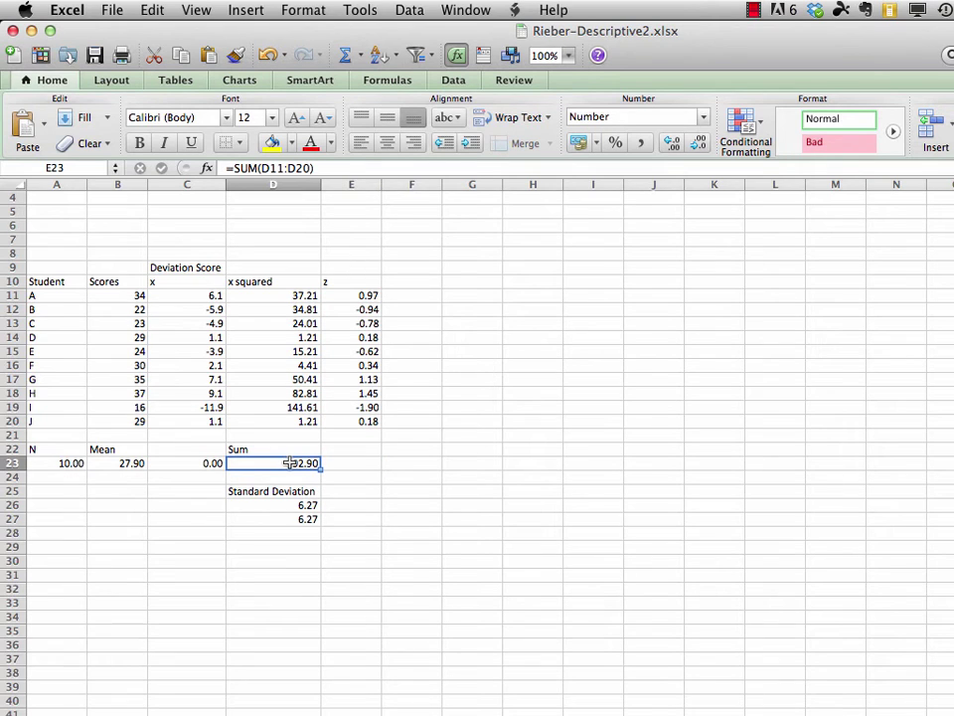
left_click_drag(289, 464, 373, 464)
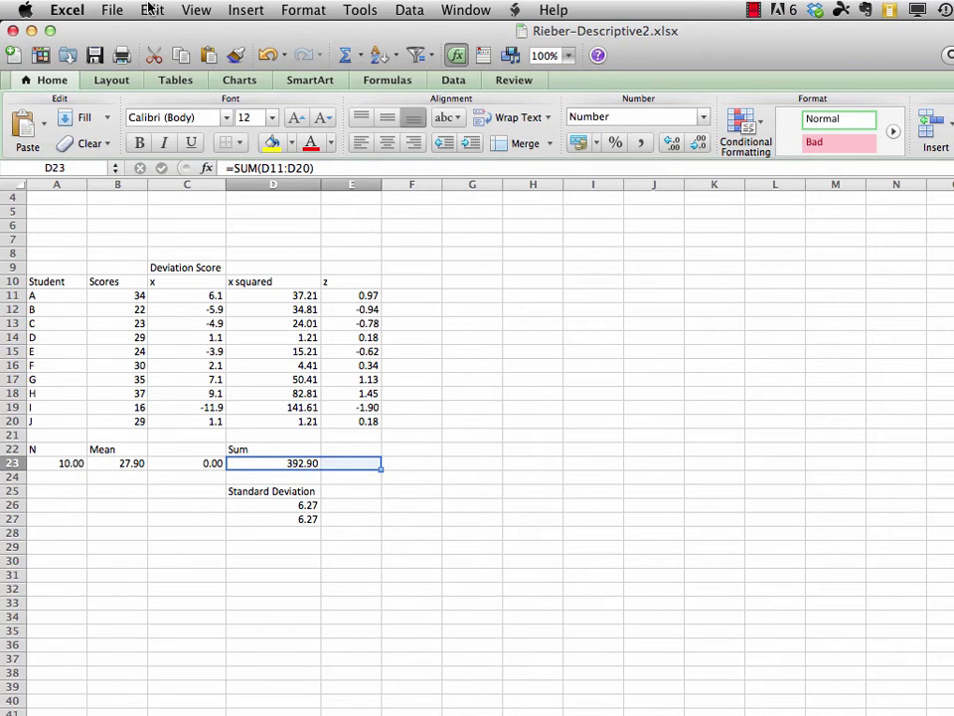
left_click(150, 9)
mouse_move(160, 189)
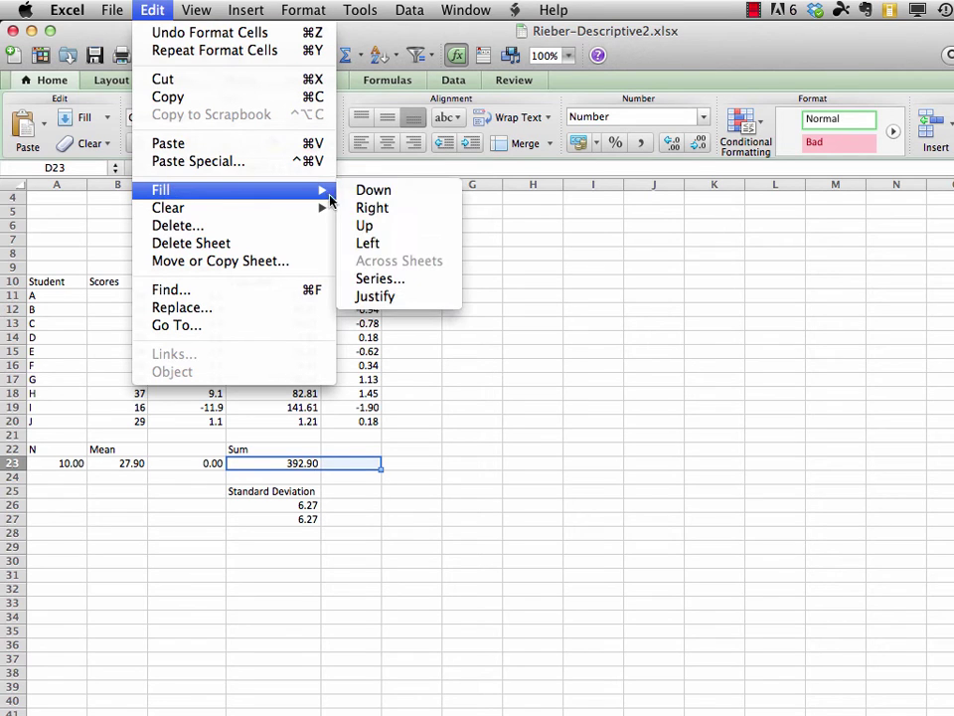
left_click(372, 207)
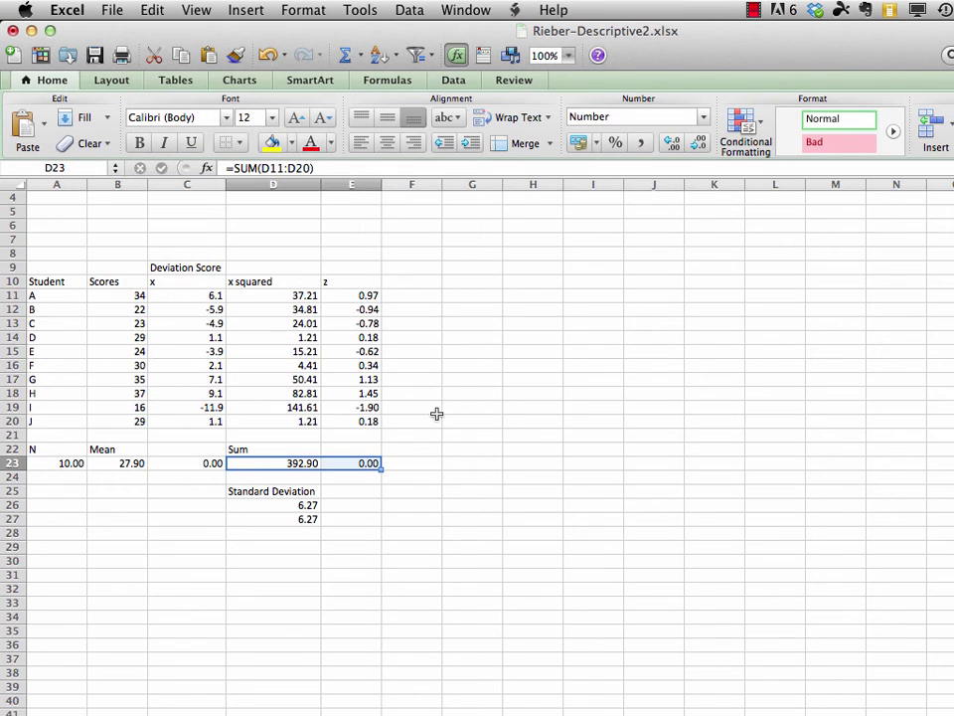
Enter =STDEV.P(E11:E20) in cell E26 to calculate the standard deviation of the z scores.
left_click(357, 506)
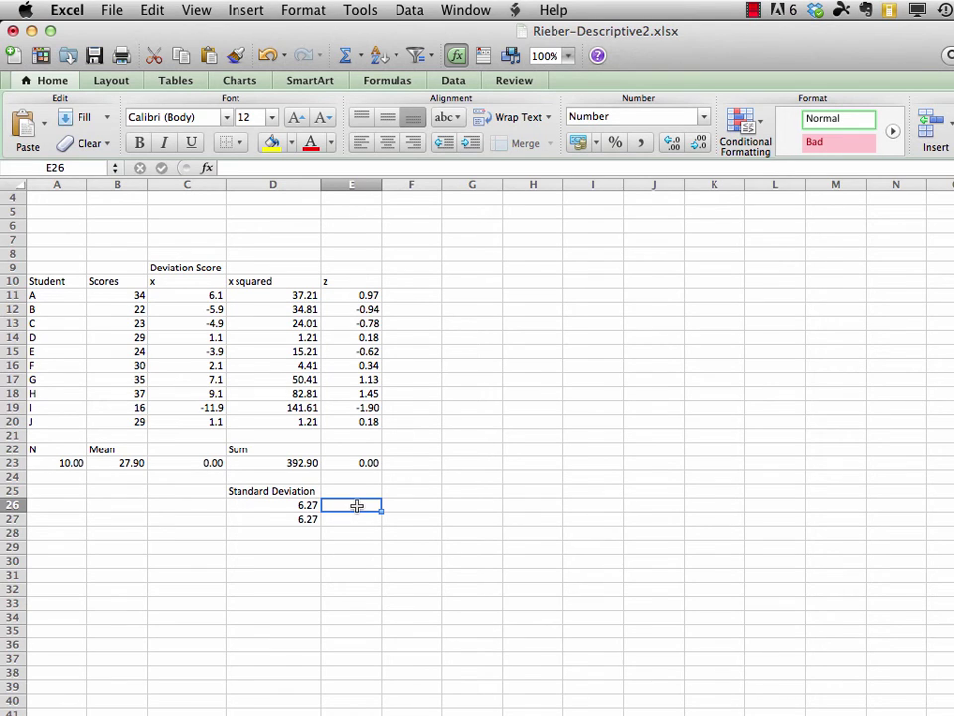
type("=")
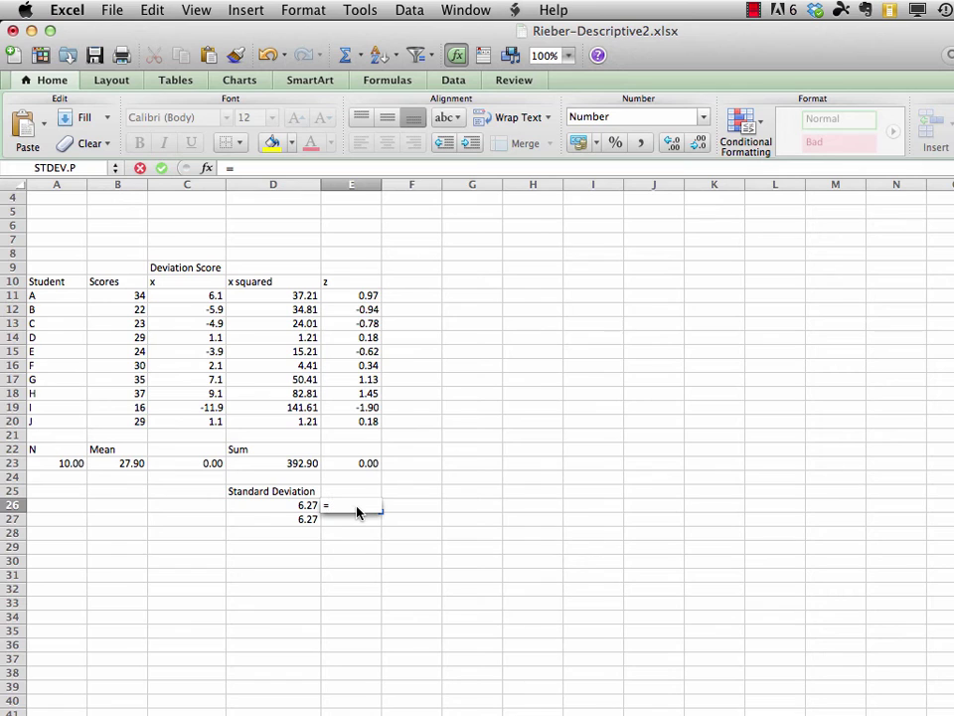
type("std")
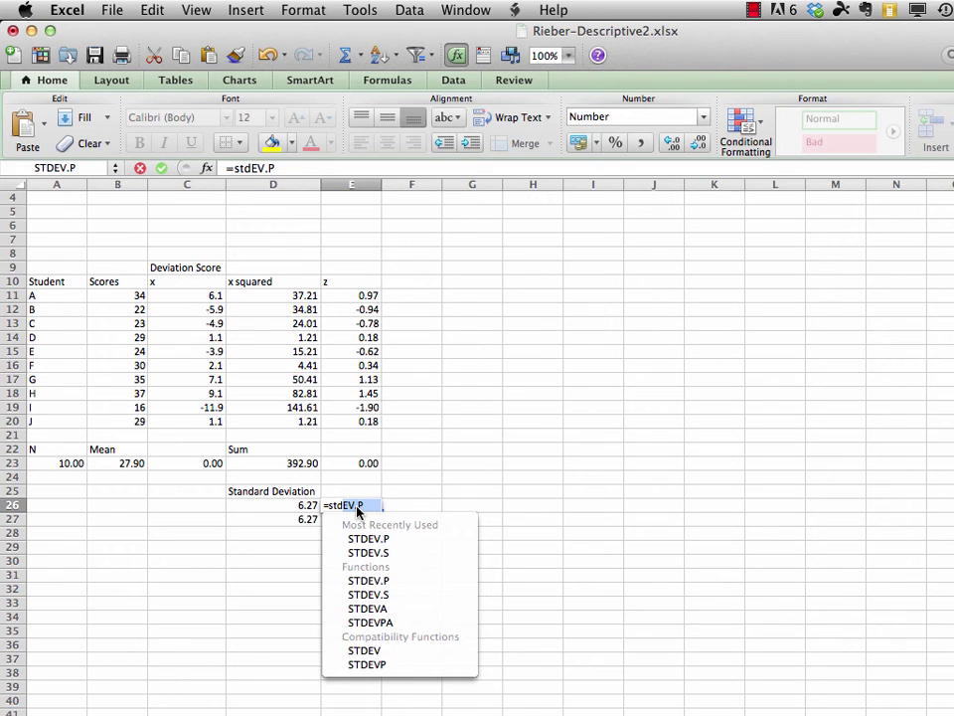
type("ev.p")
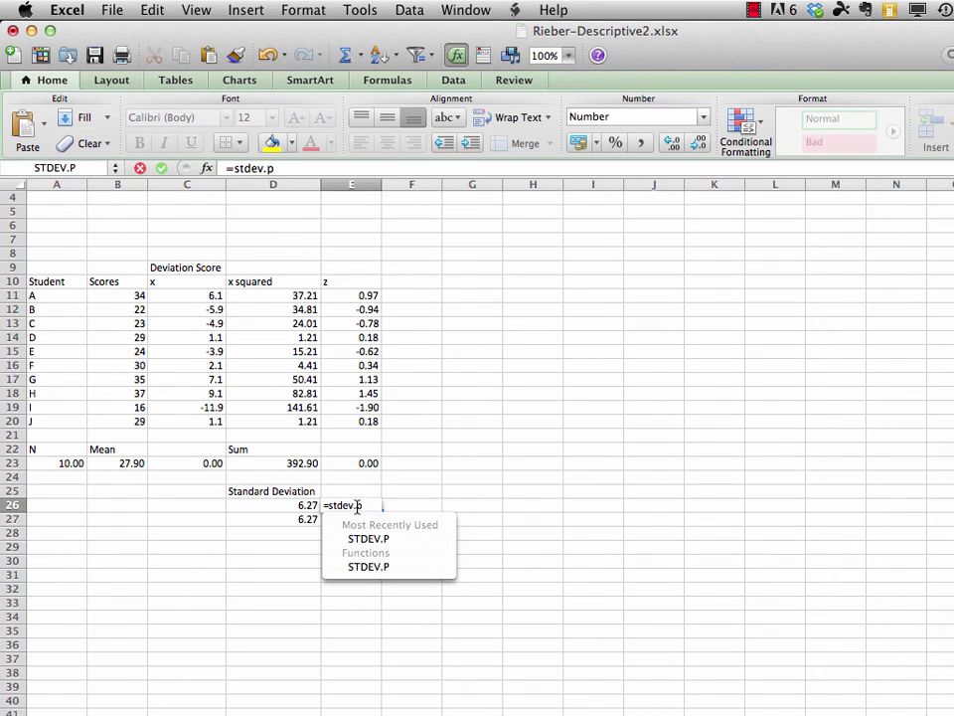
type("(")
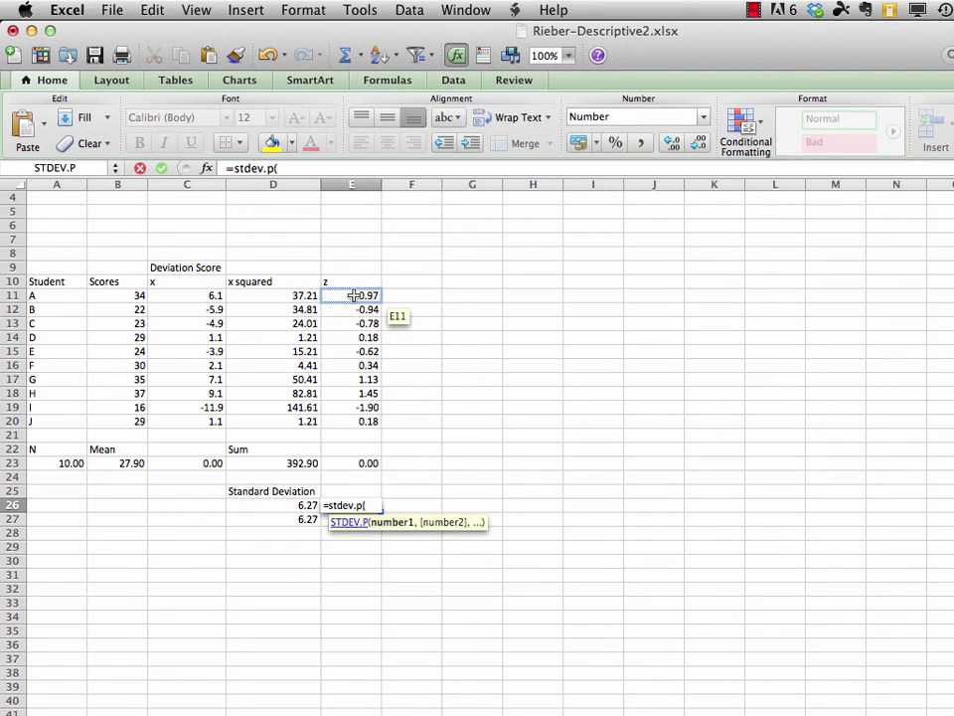
left_click_drag(355, 295, 358, 422)
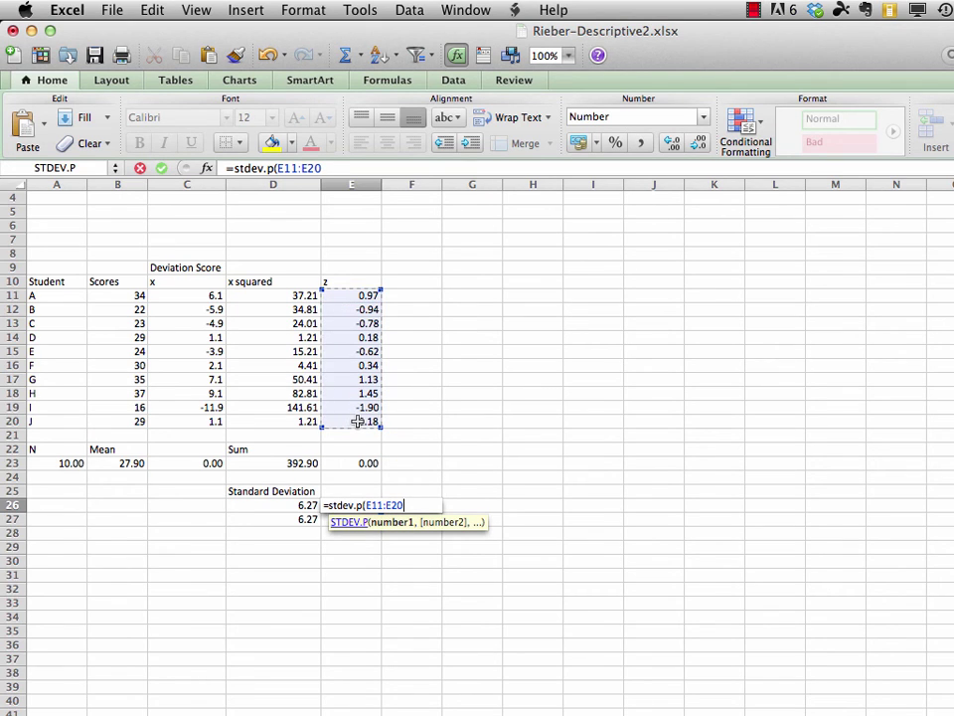
type(")")
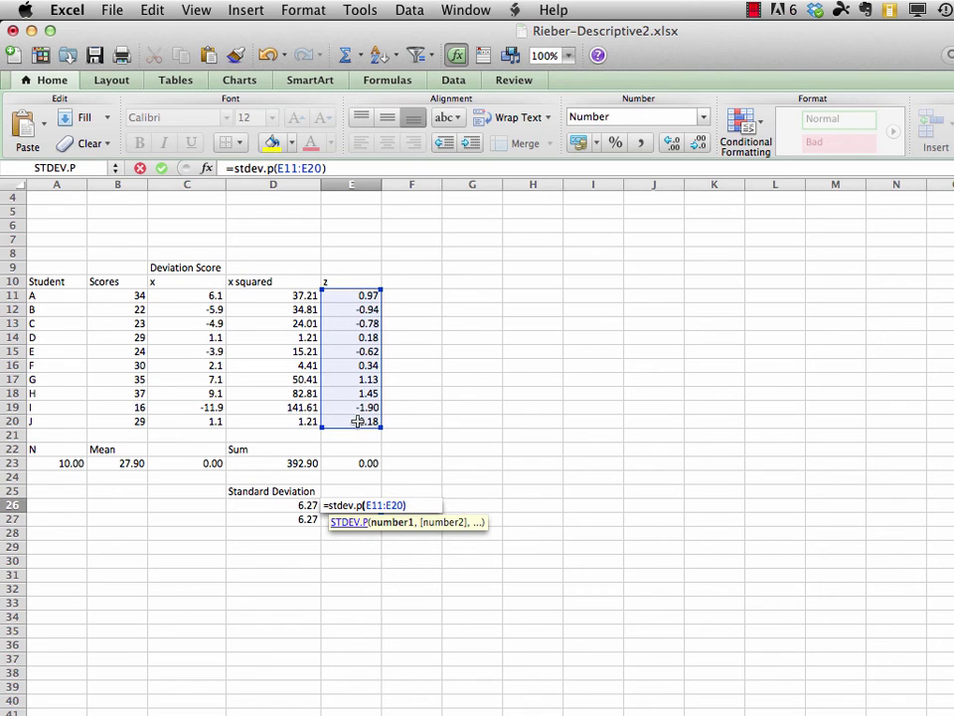
key("Return")
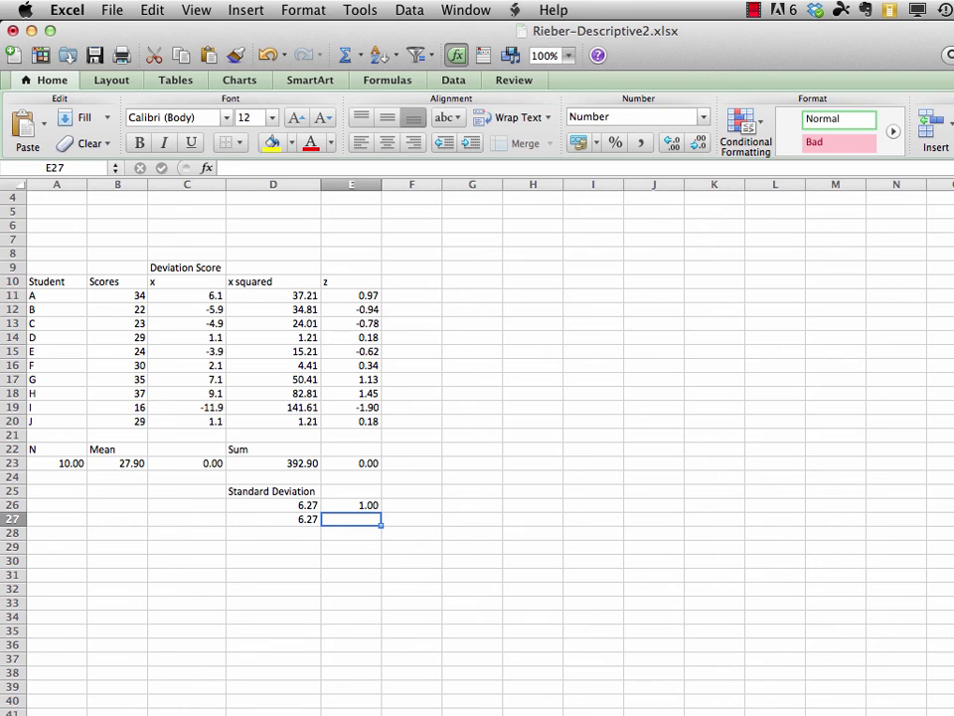
Review the z score formula in the Word document, switch back to Excel and save the Rieber-Descriptive2.xlsx workbook.
key("super+Tab")
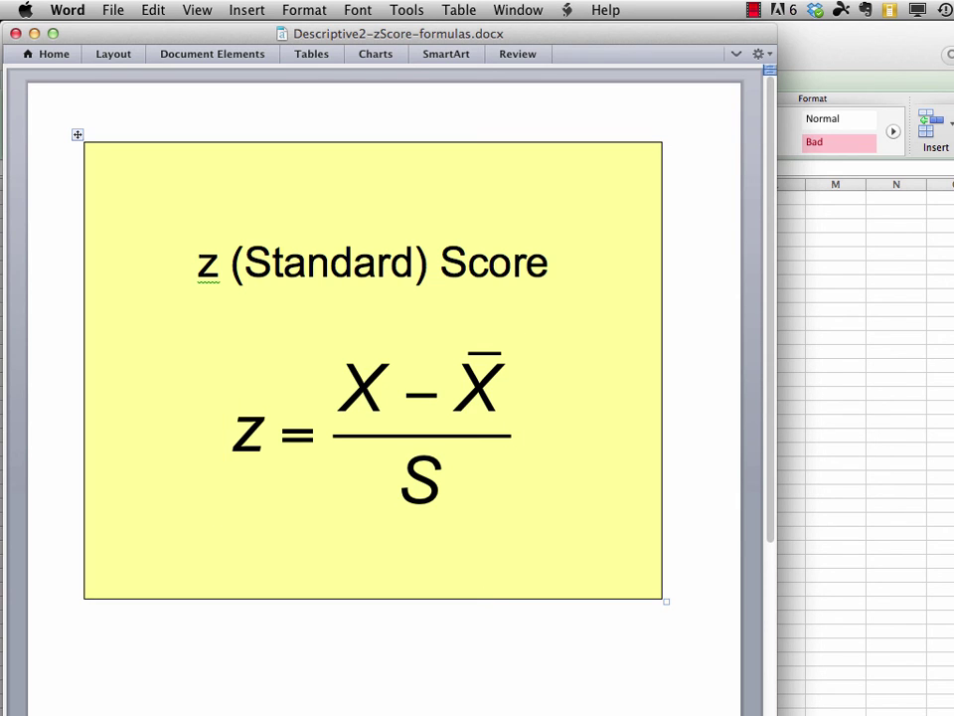
key("super+Tab")
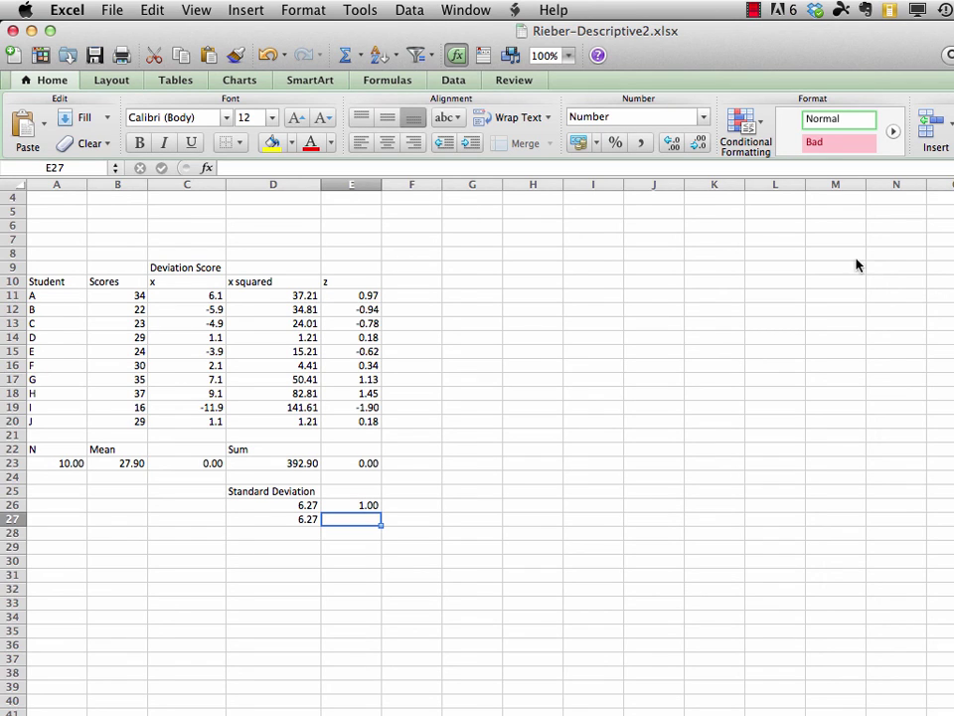
left_click(112, 12)
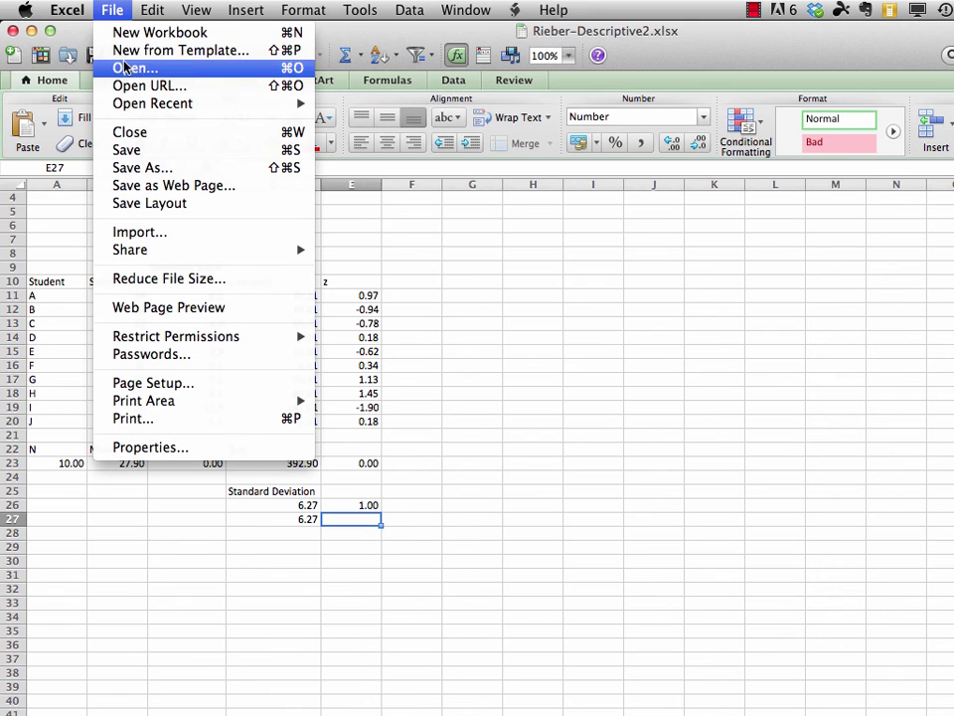
left_click(125, 145)
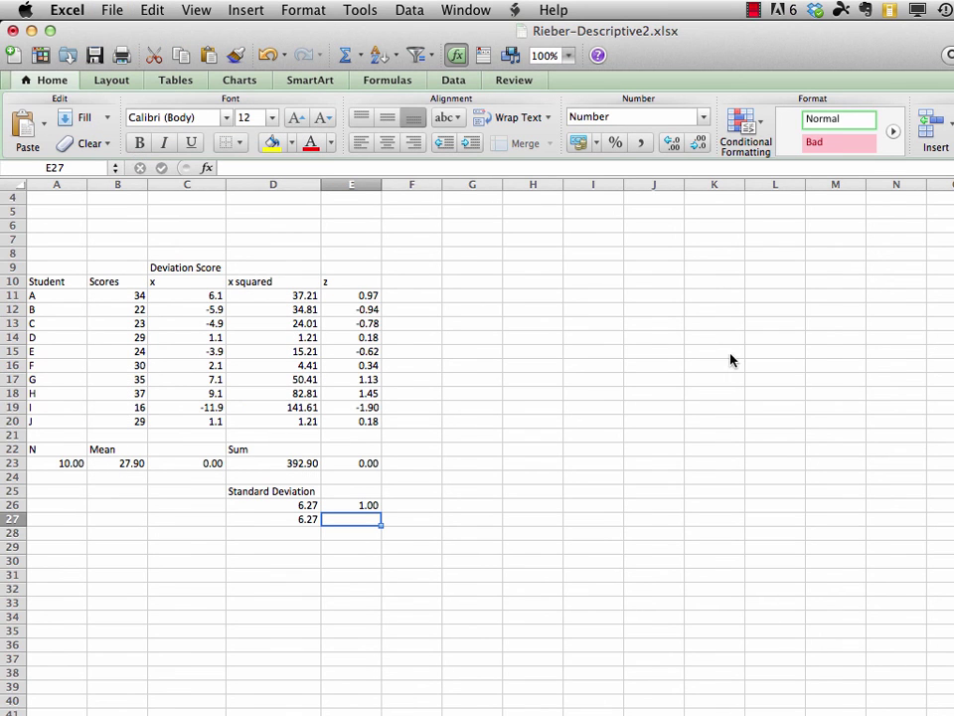